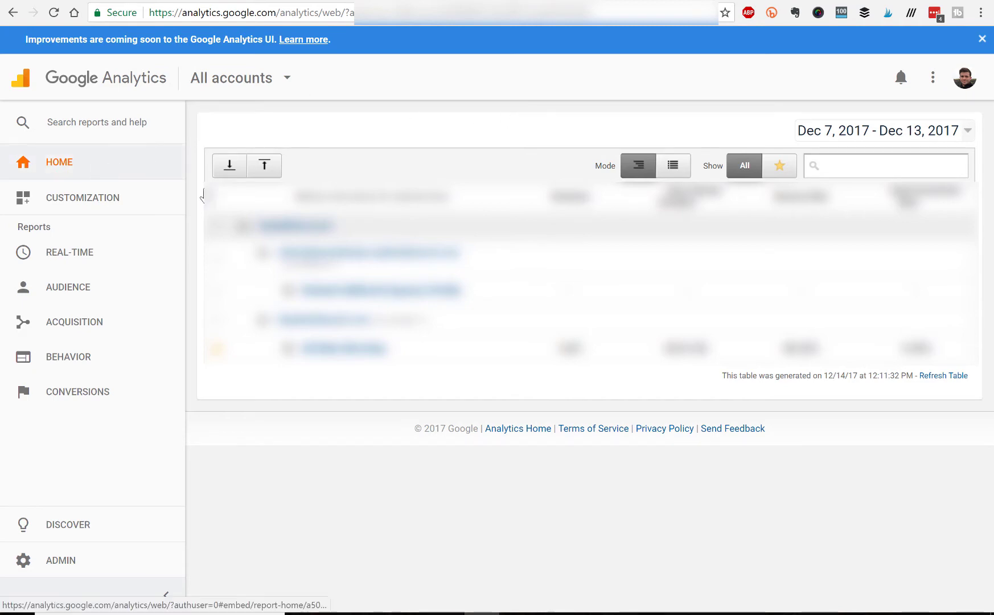
Start creating a new property under the RapidWebLaunch account from the Admin page.
{"action": "left_click", "coordinate": [78, 562]}
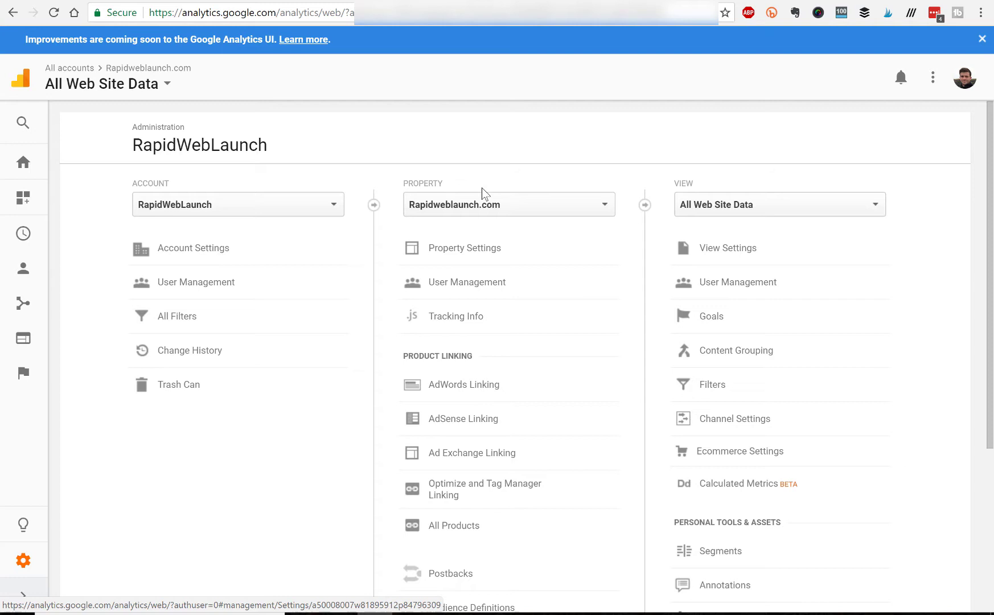
{"action": "left_click", "coordinate": [517, 211]}
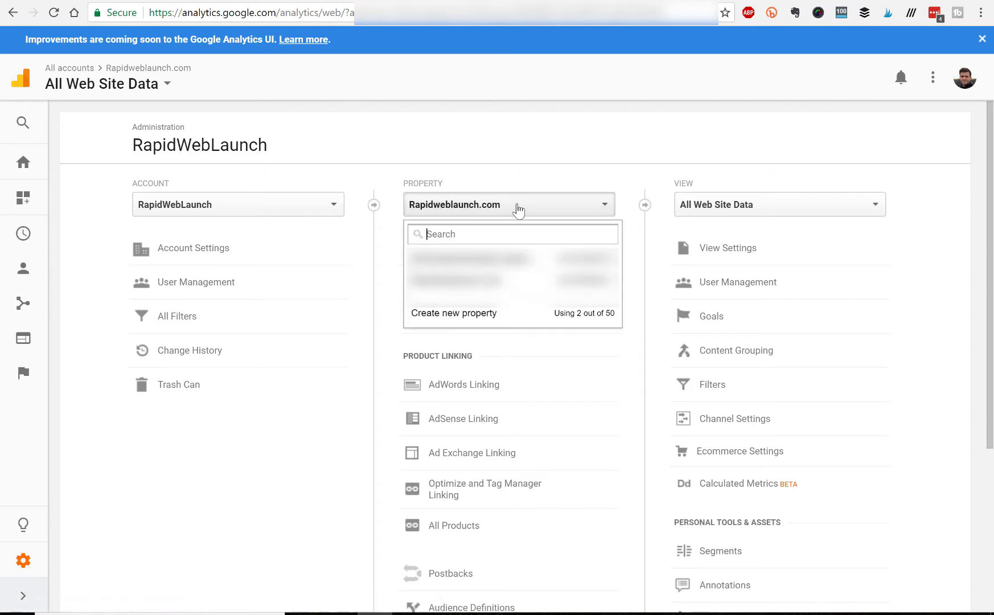
{"action": "left_click", "coordinate": [487, 314]}
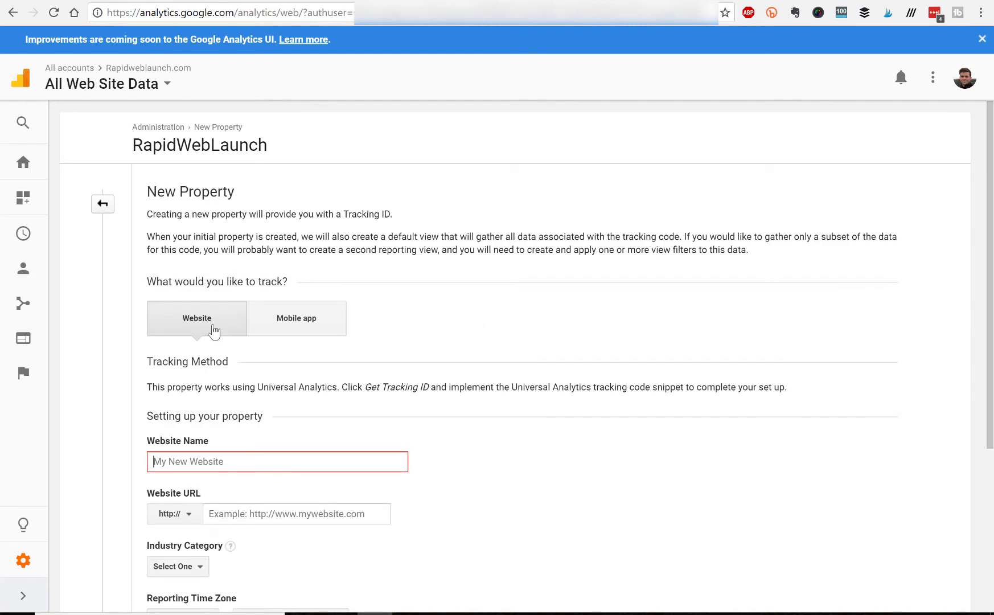
Enter 'HighPeak Snowboards' as the website name and 'highpeaksnowboards.com' as the website URL.
{"action": "scroll", "coordinate": [245, 398], "scroll_direction": "down", "scroll_amount": 1}
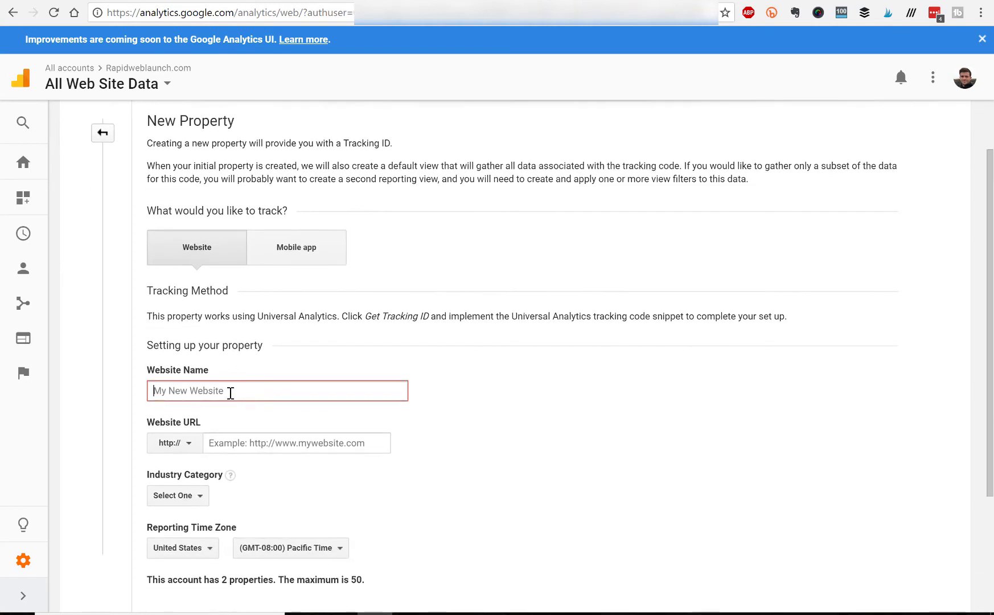
{"action": "left_click", "coordinate": [230, 393]}
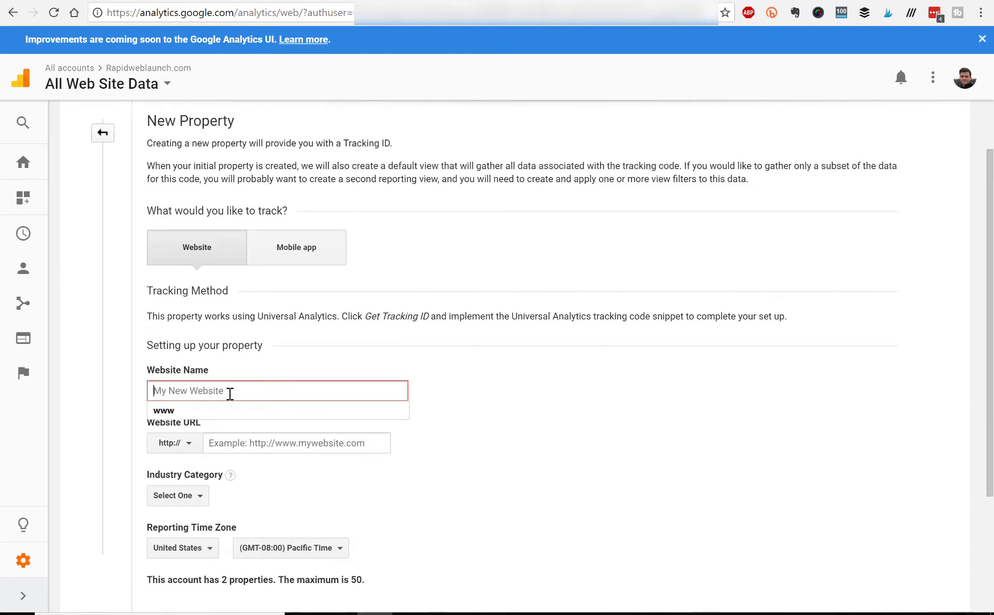
{"action": "type", "text": "High"}
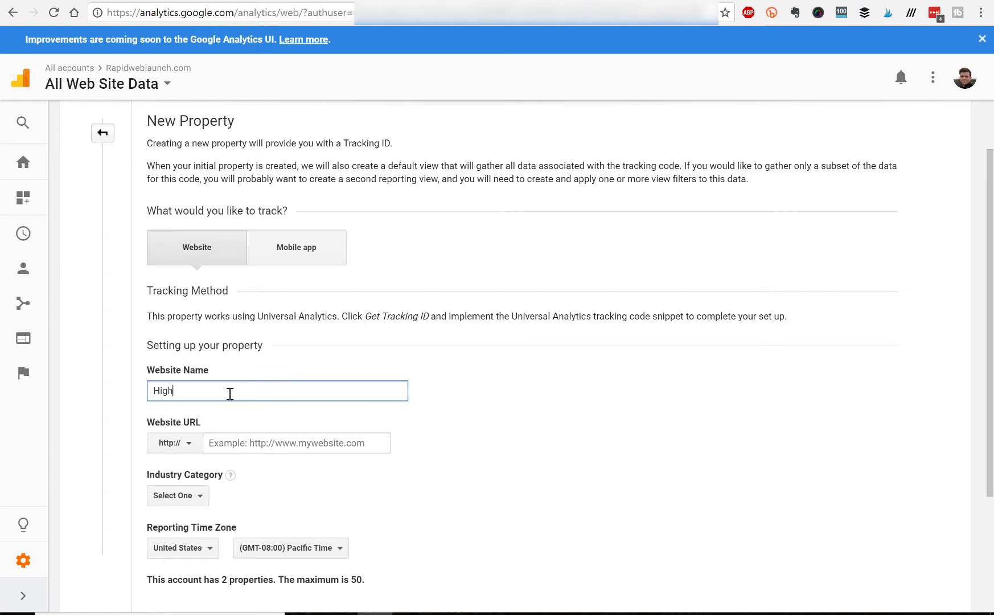
{"action": "type", "text": "Peak Snowboards"}
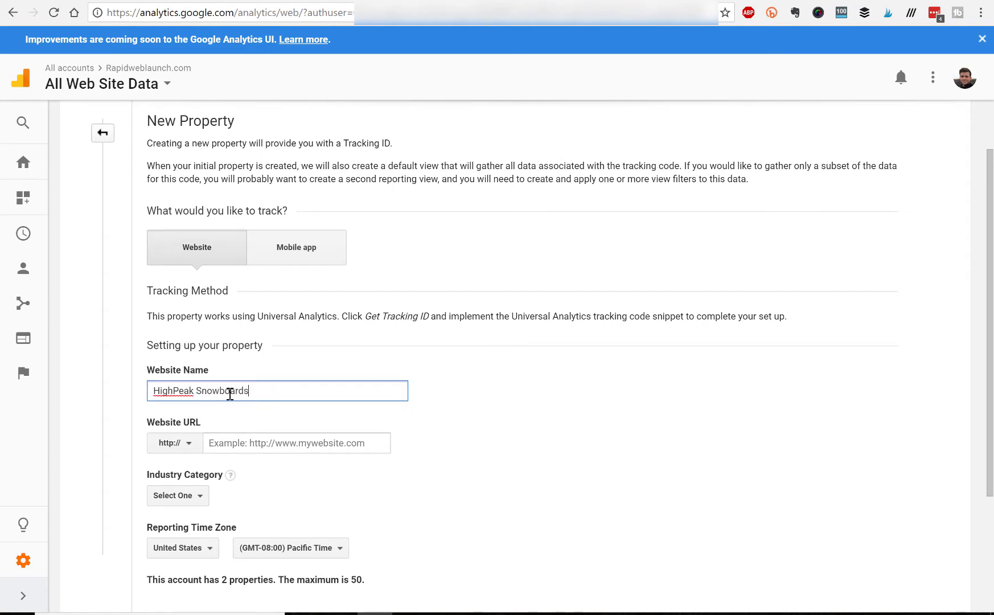
{"action": "left_click", "coordinate": [251, 441]}
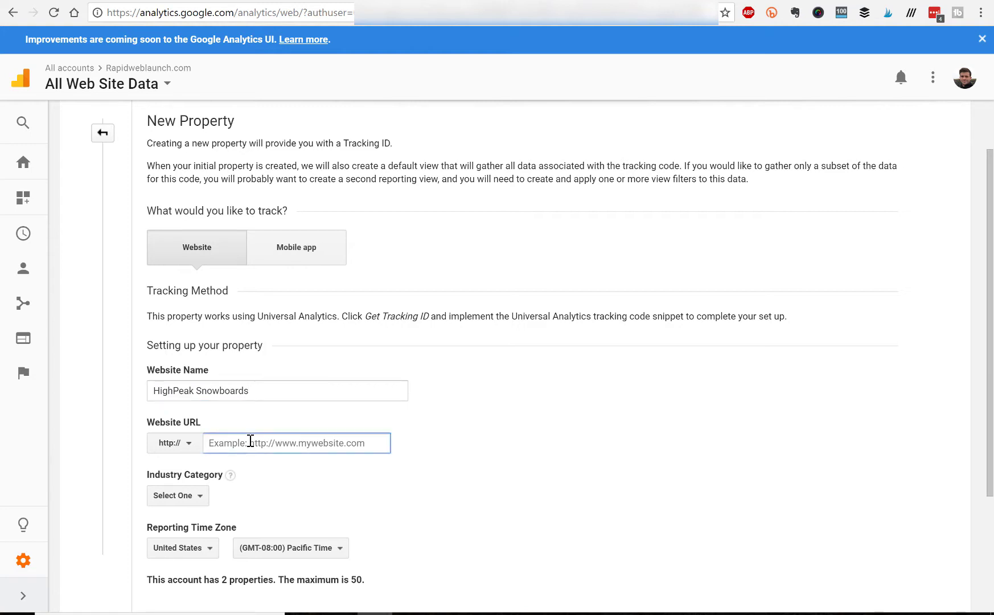
{"action": "type", "text": "high"}
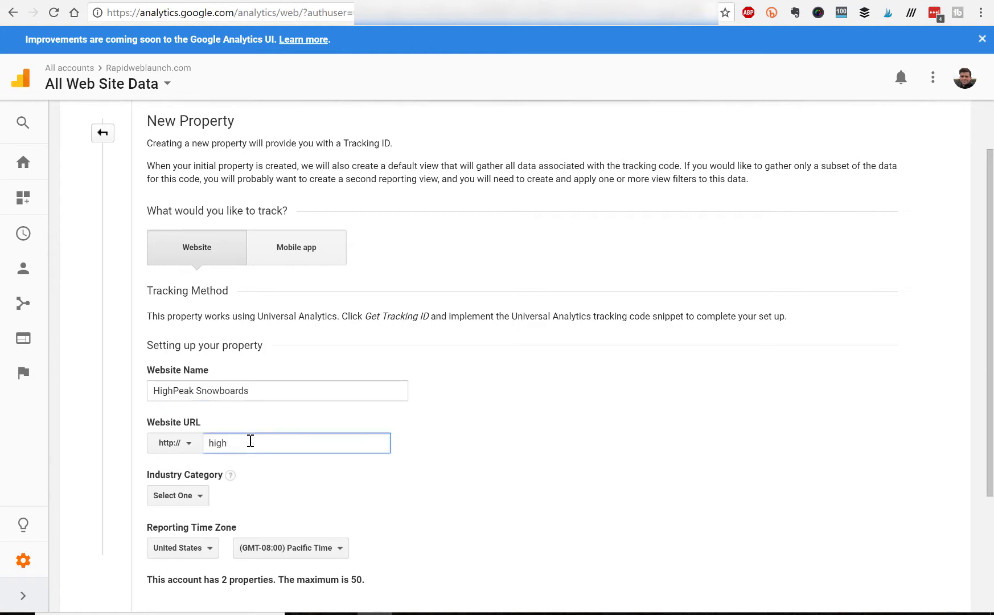
{"action": "type", "text": "peaksnowbao"}
{"action": "key", "text": "BackSpace"}
{"action": "type", "text": "oards.com"}
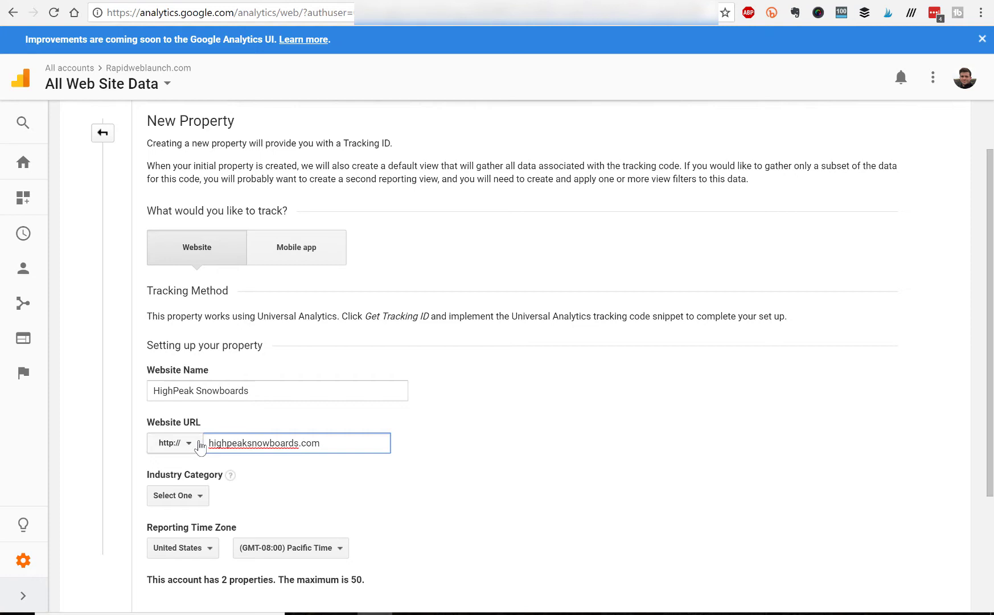
{"action": "left_click", "coordinate": [184, 450]}
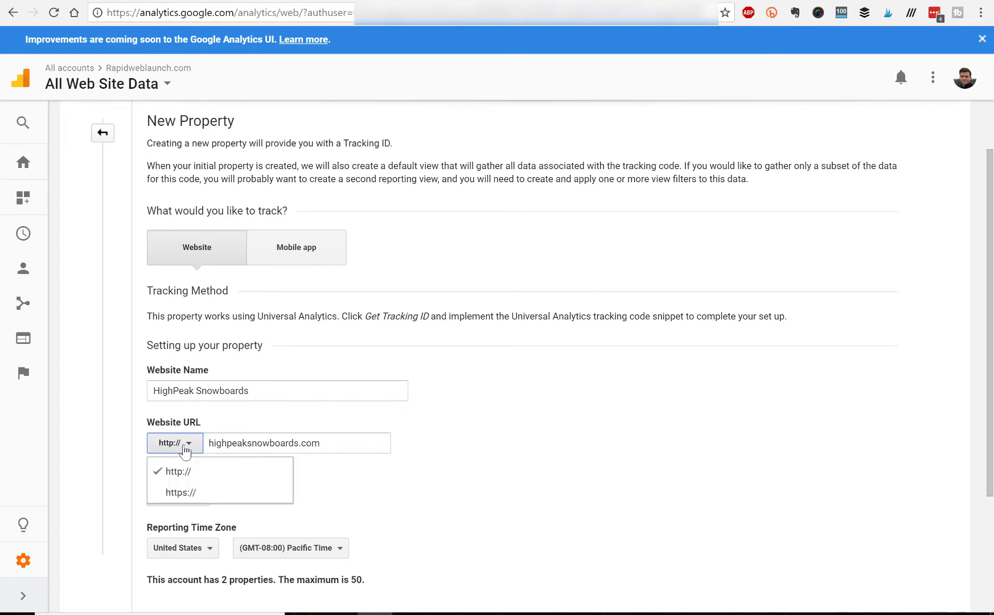
{"action": "left_click", "coordinate": [201, 493]}
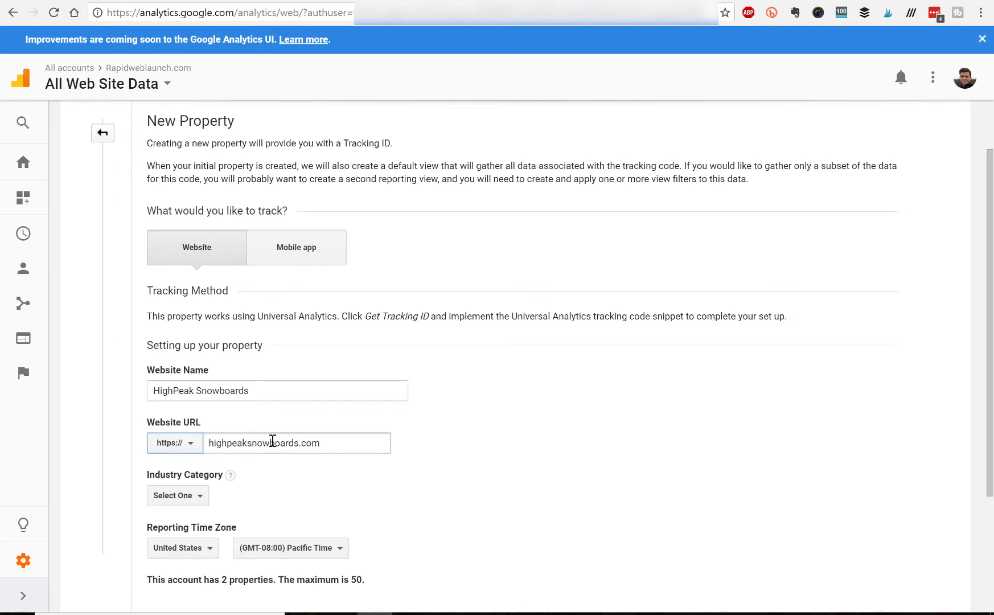
{"action": "left_click", "coordinate": [189, 500]}
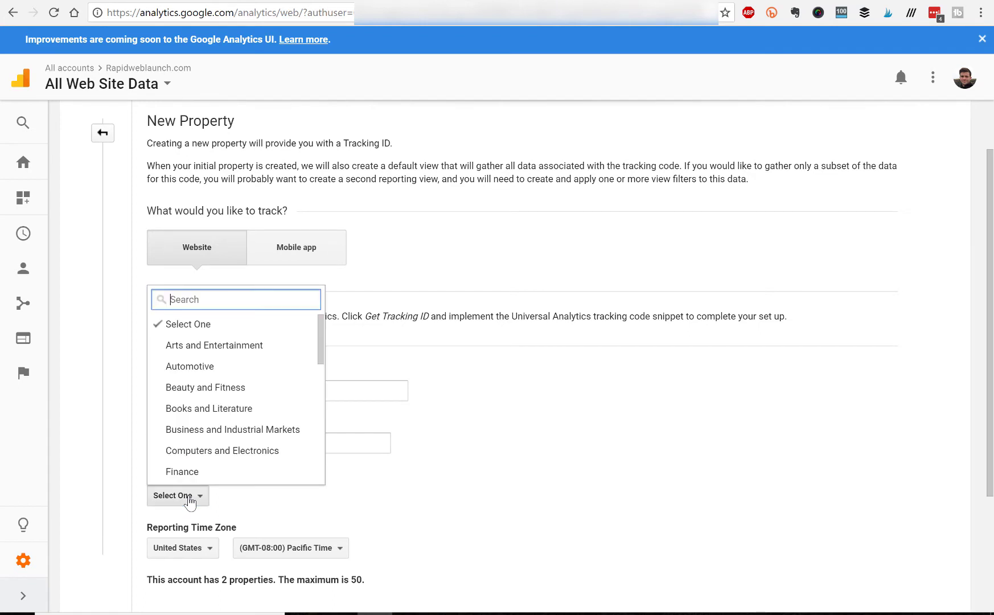
{"action": "scroll", "coordinate": [221, 409], "scroll_direction": "down", "scroll_amount": 2}
{"action": "scroll", "coordinate": [220, 410], "scroll_direction": "down", "scroll_amount": 5}
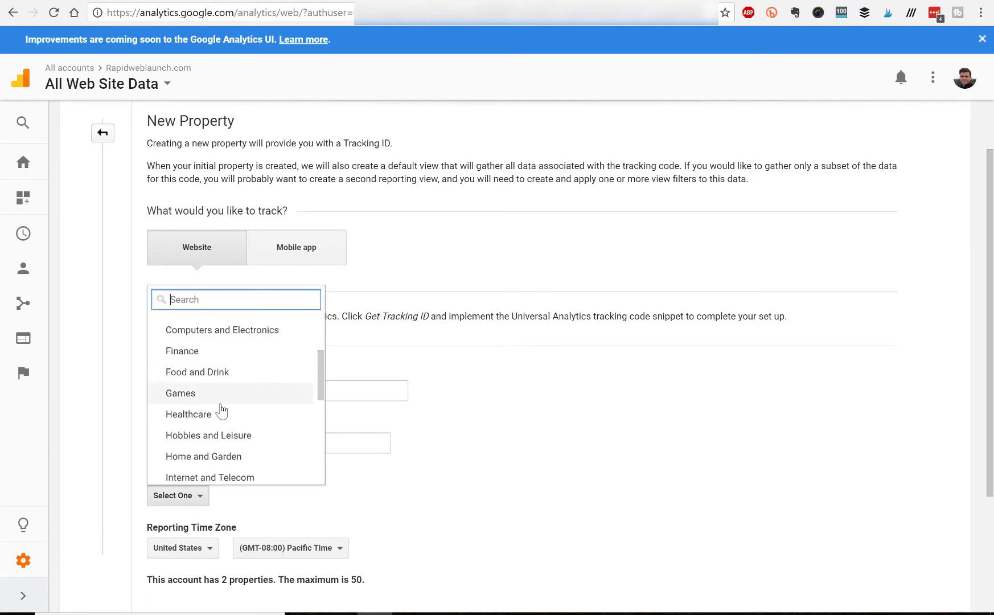
{"action": "scroll", "coordinate": [221, 410], "scroll_direction": "down", "scroll_amount": 3}
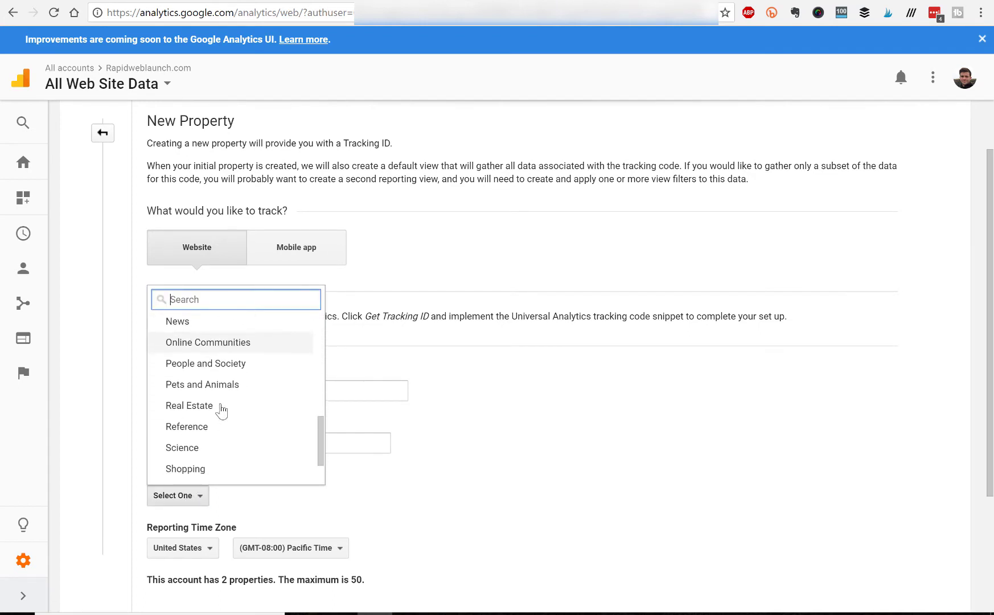
{"action": "left_click", "coordinate": [215, 434]}
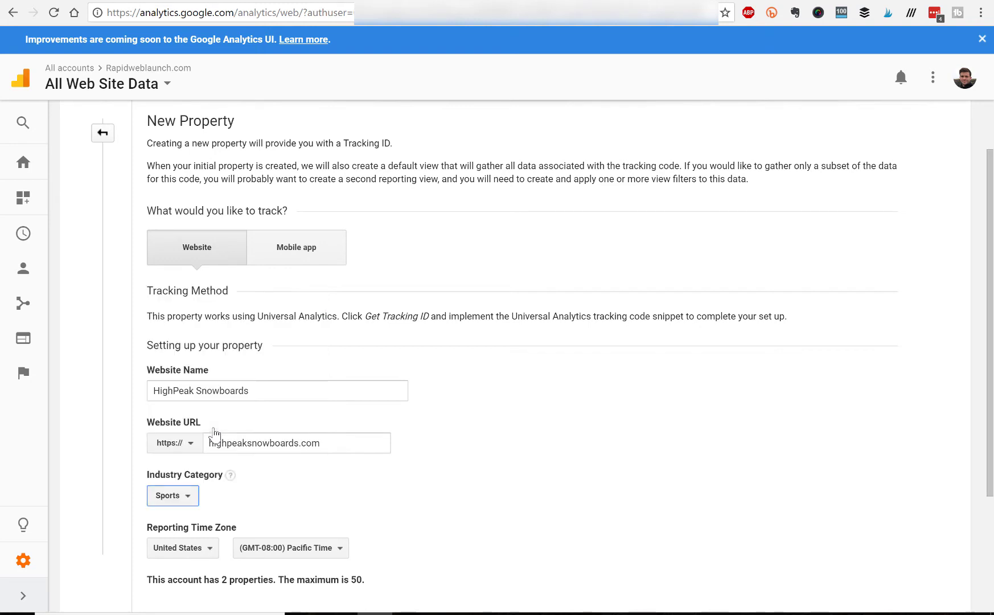
{"action": "scroll", "coordinate": [313, 478], "scroll_direction": "down", "scroll_amount": 2}
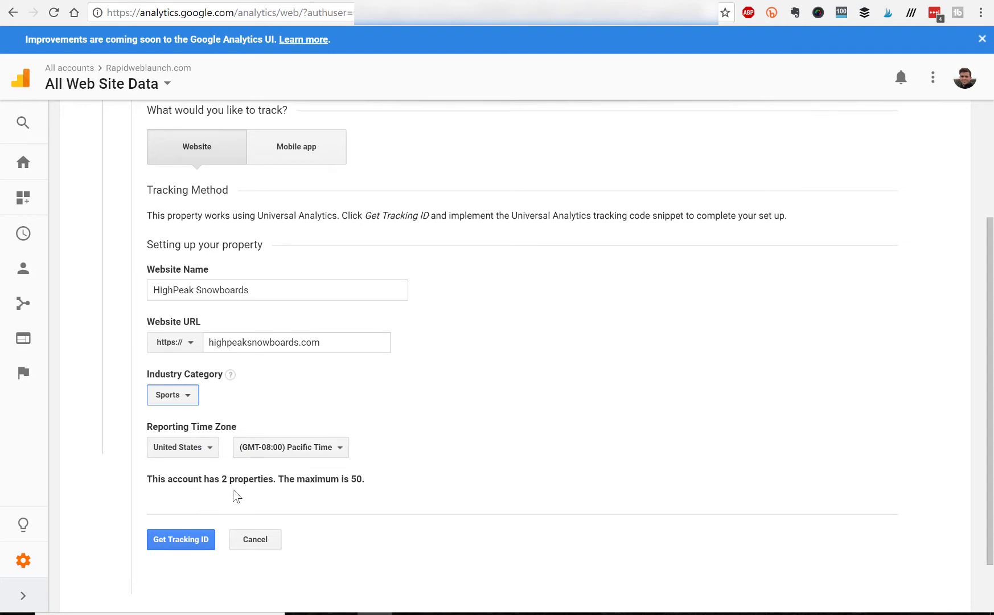
Submit the New Property form to create the property and get its tracking ID.
{"action": "left_click", "coordinate": [189, 544]}
{"action": "left_click", "coordinate": [189, 540]}
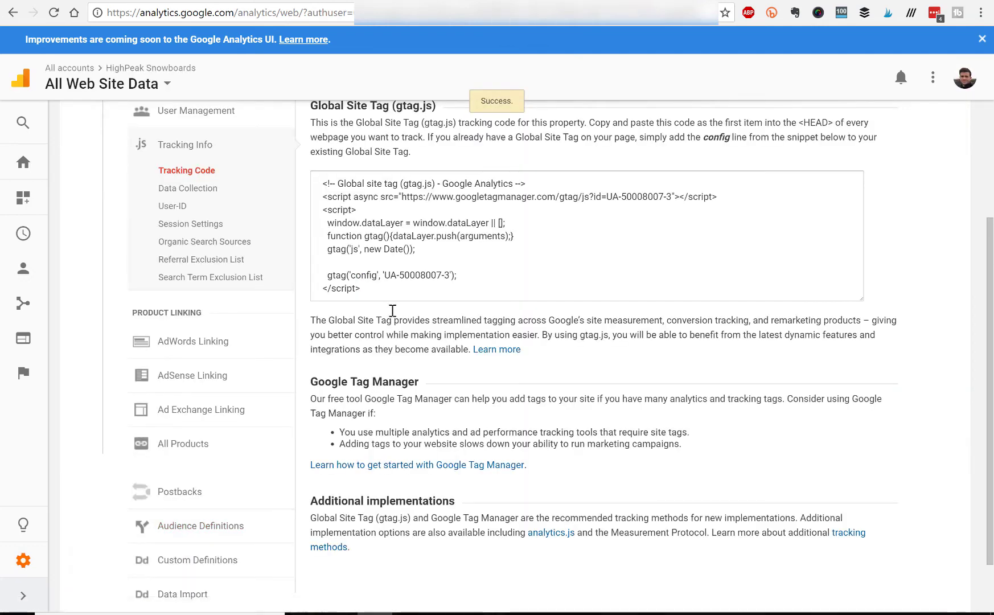
{"action": "scroll", "coordinate": [432, 262], "scroll_direction": "up", "scroll_amount": 2}
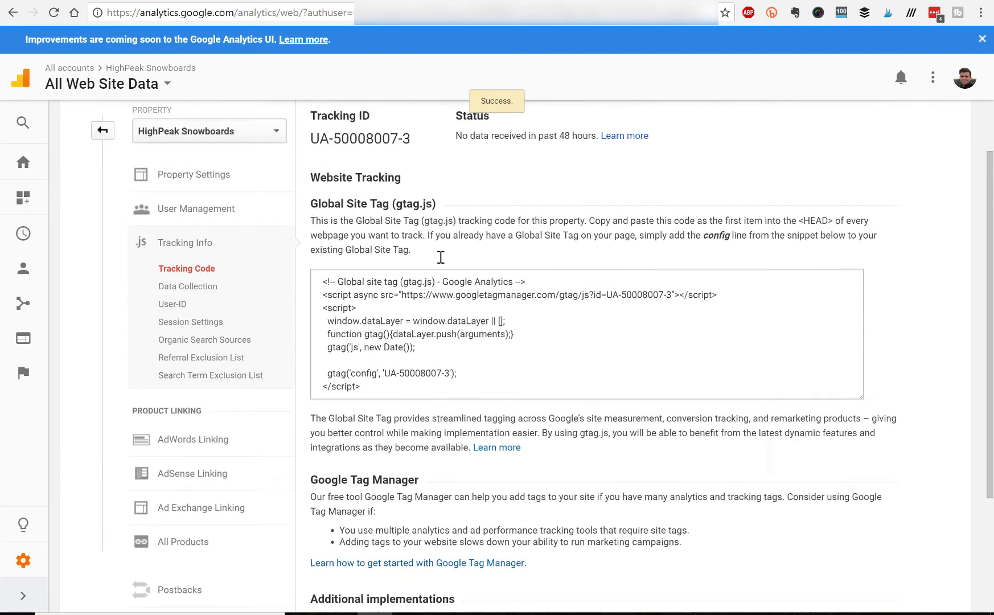
Copy the gtag.js tracking snippet and switch to the Weebly site editor.
{"action": "left_click_drag", "start_coordinate": [318, 292], "coordinate": [442, 402]}
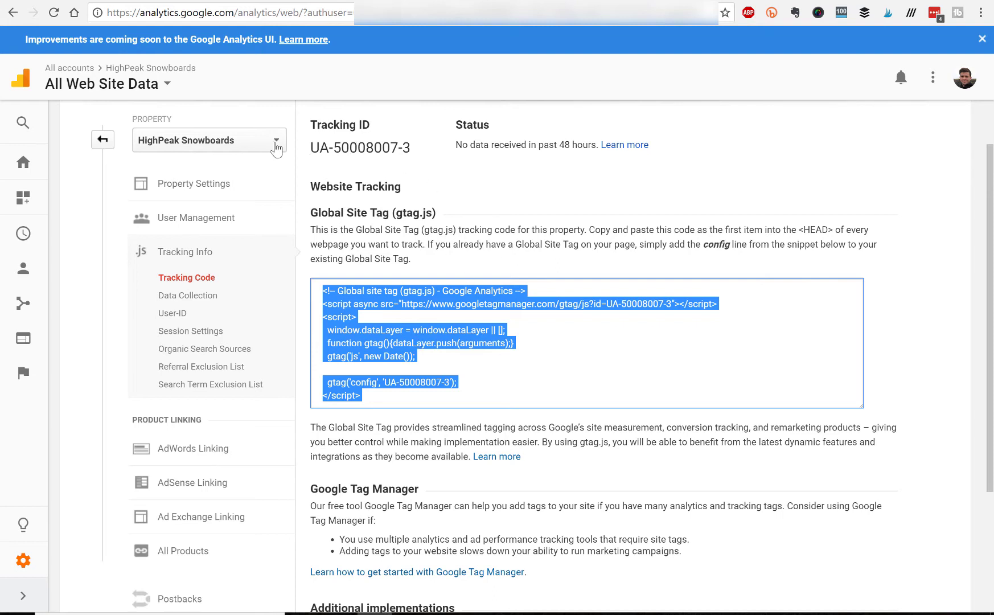
{"action": "left_click_drag", "start_coordinate": [311, 148], "coordinate": [419, 156]}
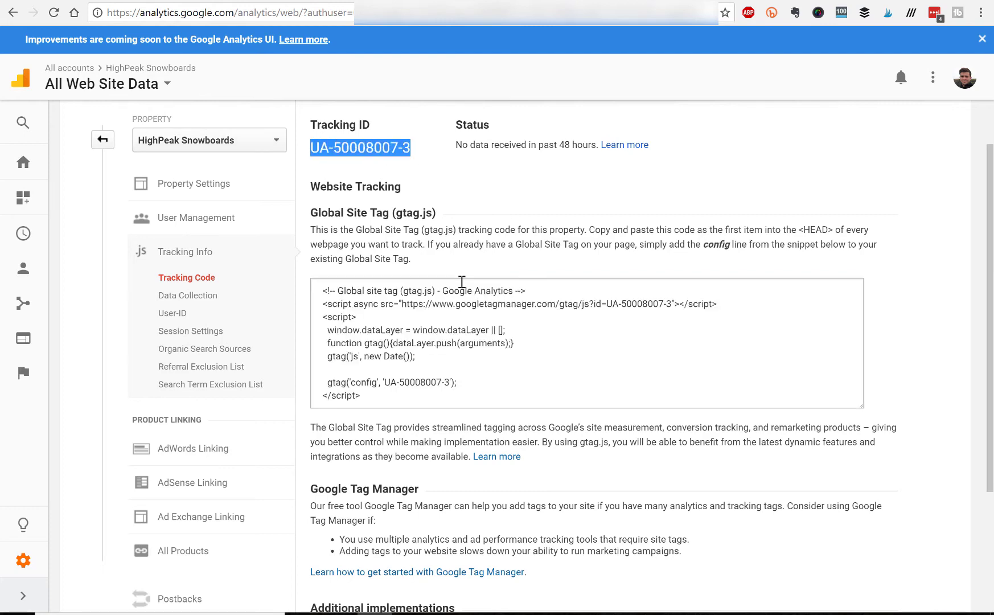
{"action": "left_click", "coordinate": [475, 311]}
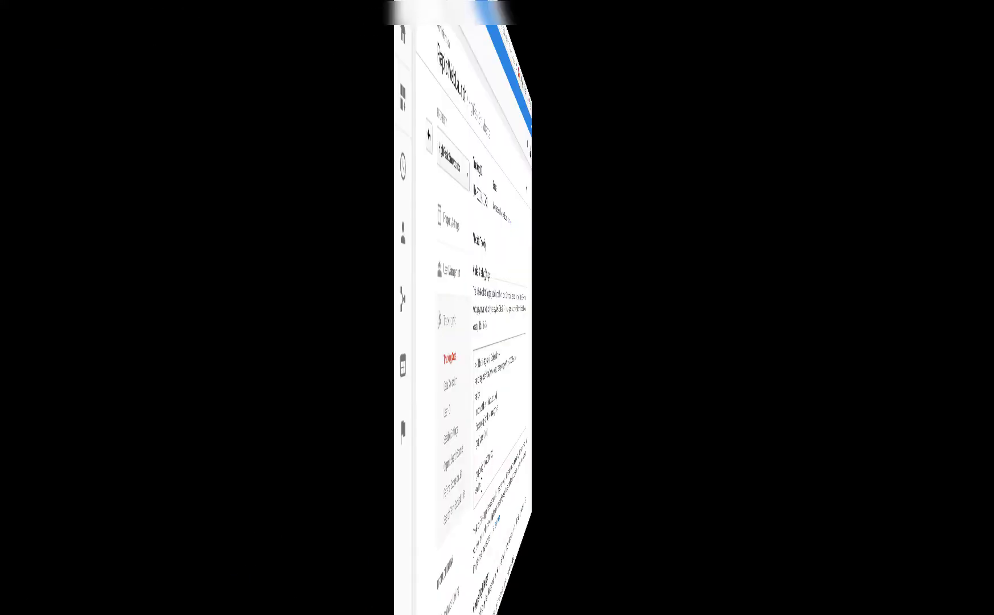
{"action": "left_click_drag", "start_coordinate": [361, 459], "coordinate": [319, 354]}
{"action": "right_click", "coordinate": [344, 357]}
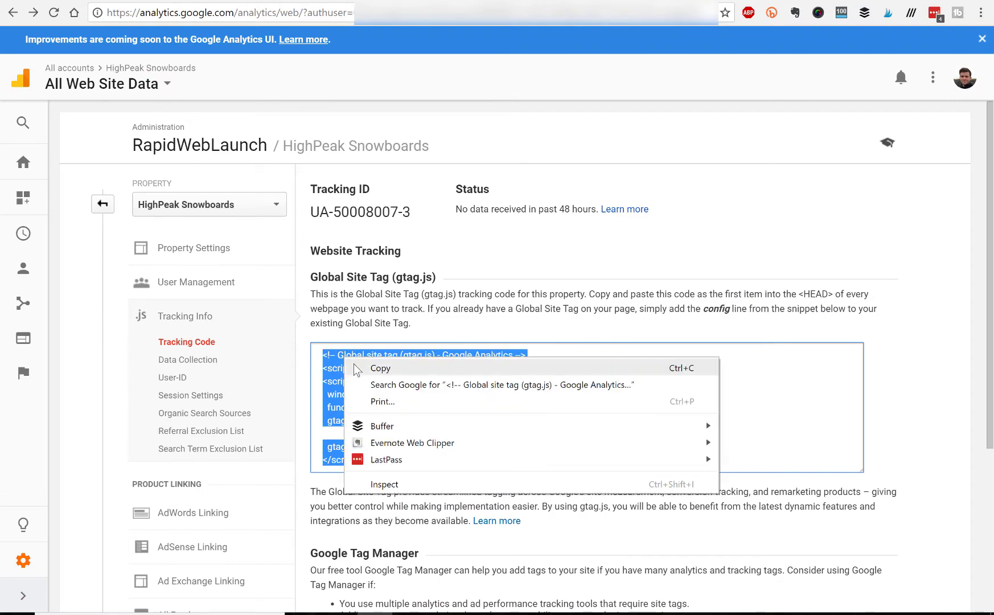
{"action": "left_click", "coordinate": [359, 373]}
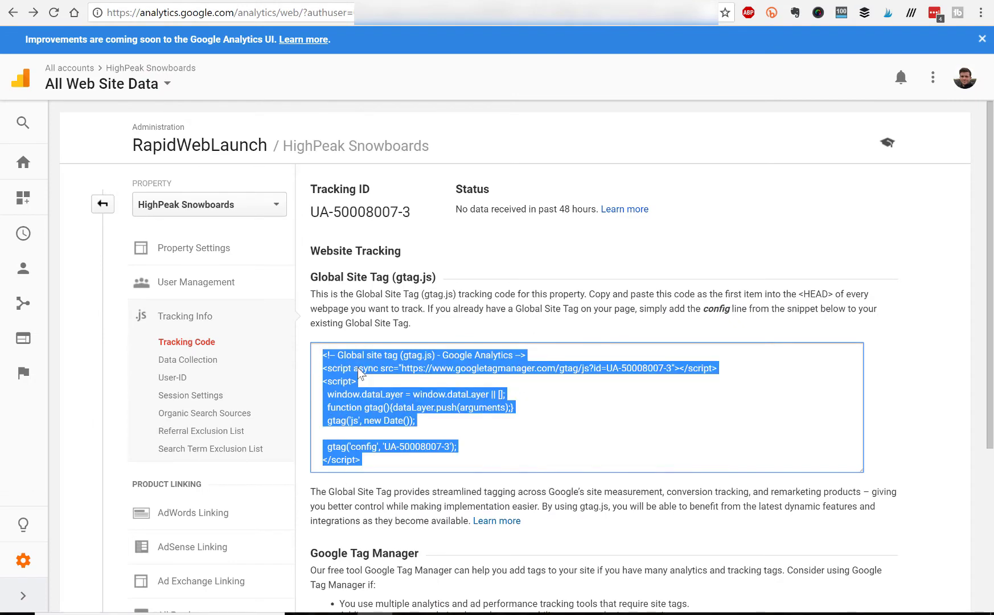
{"action": "left_click", "coordinate": [478, 314]}
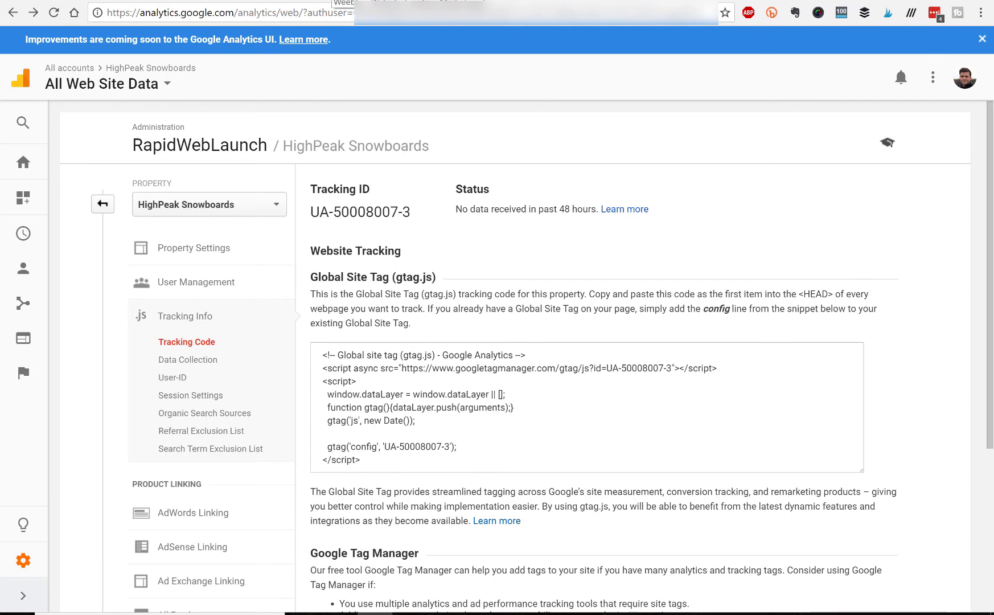
{"action": "left_click", "coordinate": [333, 1]}
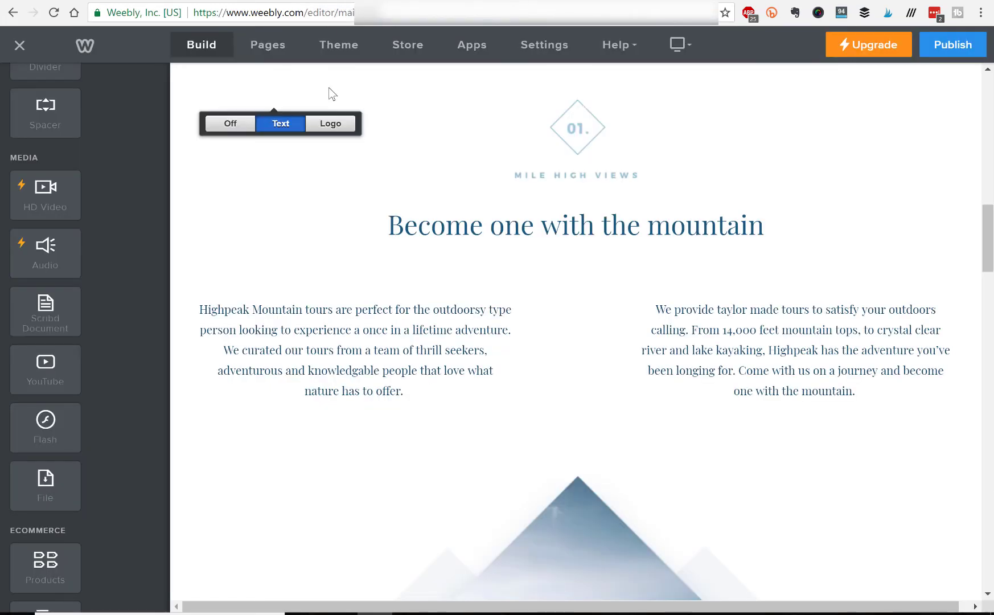
Paste the gtag.js snippet as plain text into Weebly's SEO Footer Code and save.
{"action": "left_click", "coordinate": [539, 53]}
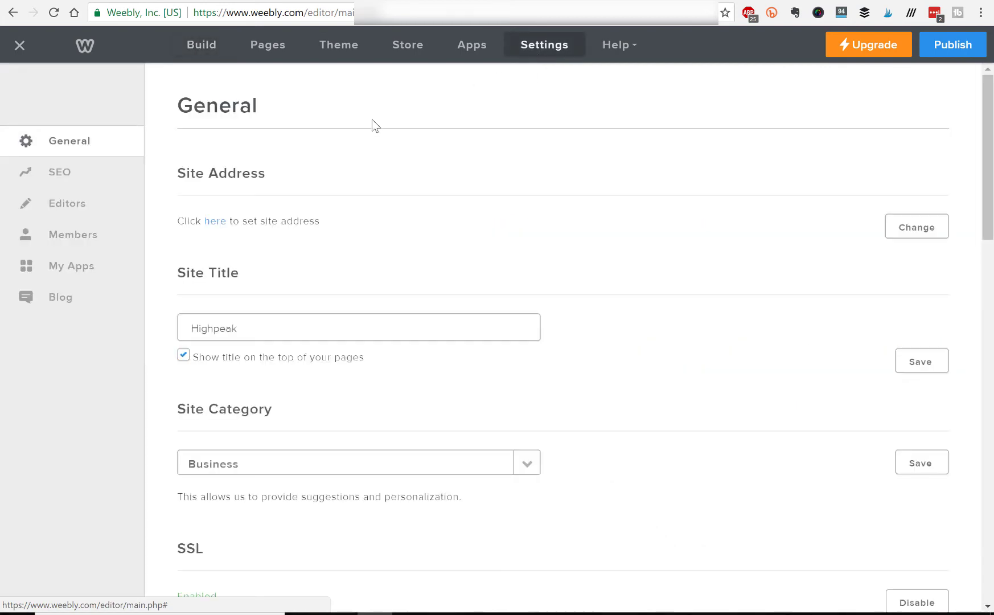
{"action": "left_click", "coordinate": [62, 173]}
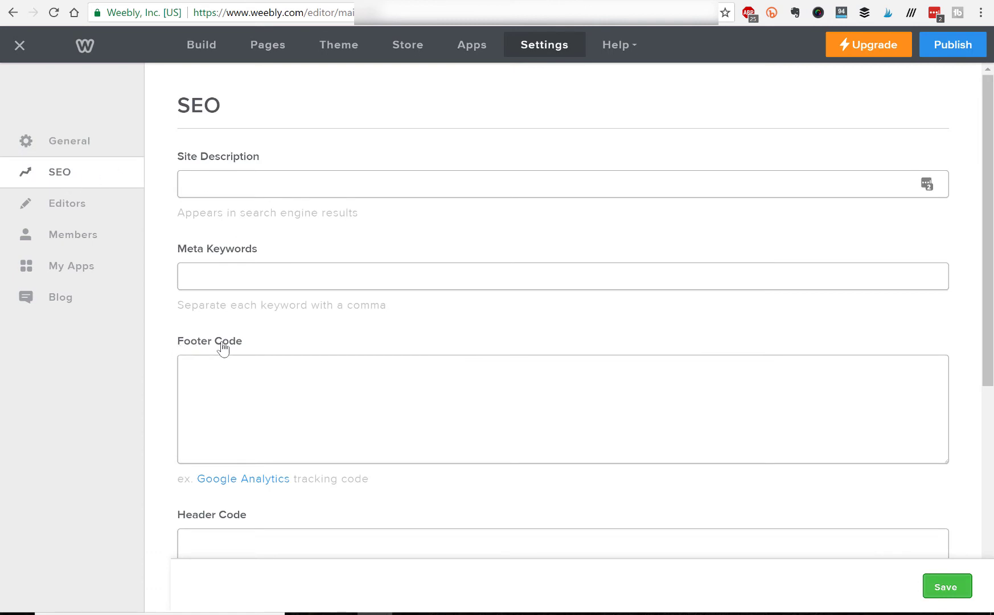
{"action": "scroll", "coordinate": [222, 359], "scroll_direction": "down", "scroll_amount": 1}
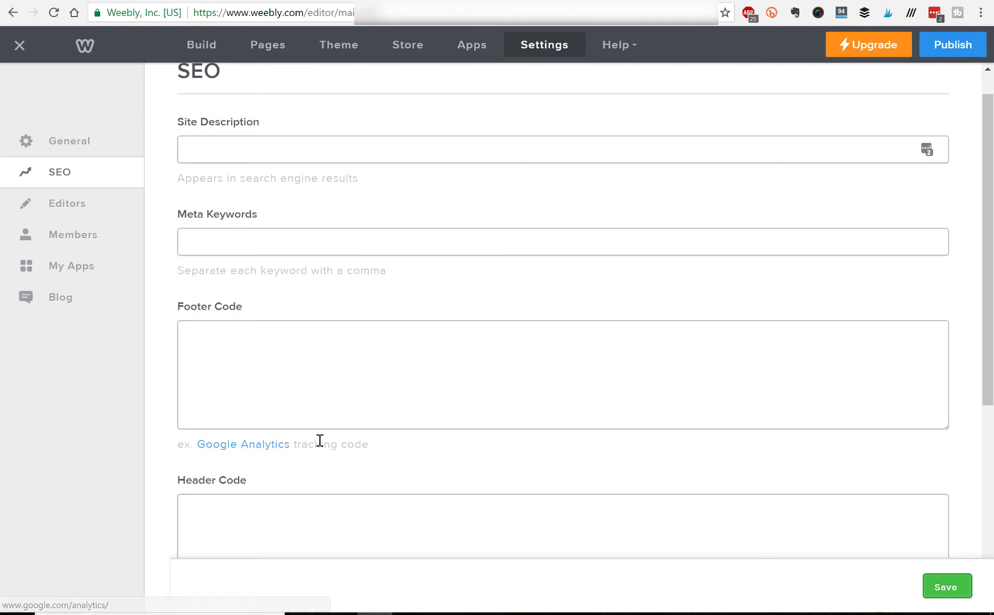
{"action": "left_click", "coordinate": [220, 333]}
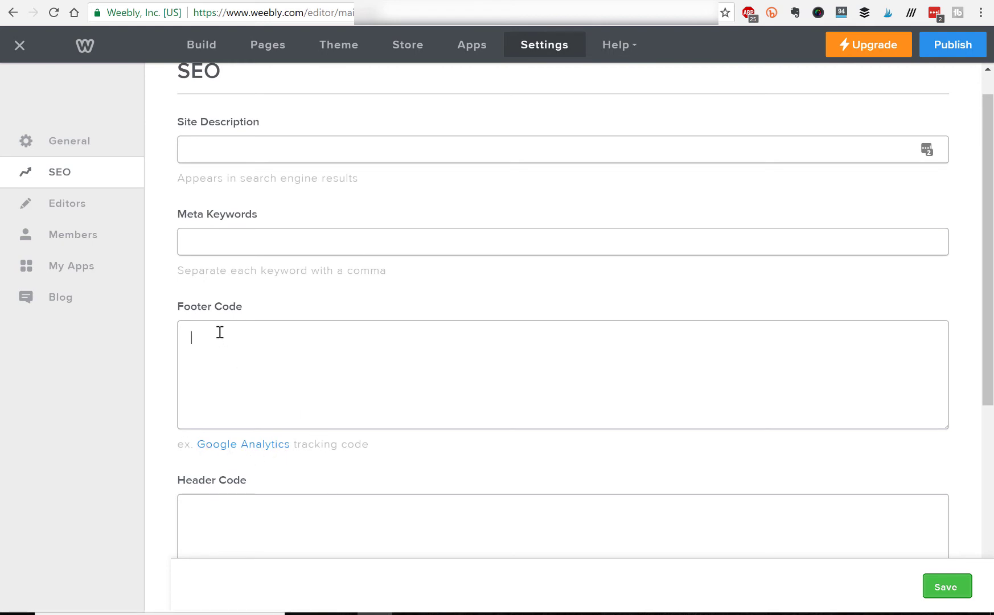
{"action": "right_click", "coordinate": [219, 332]}
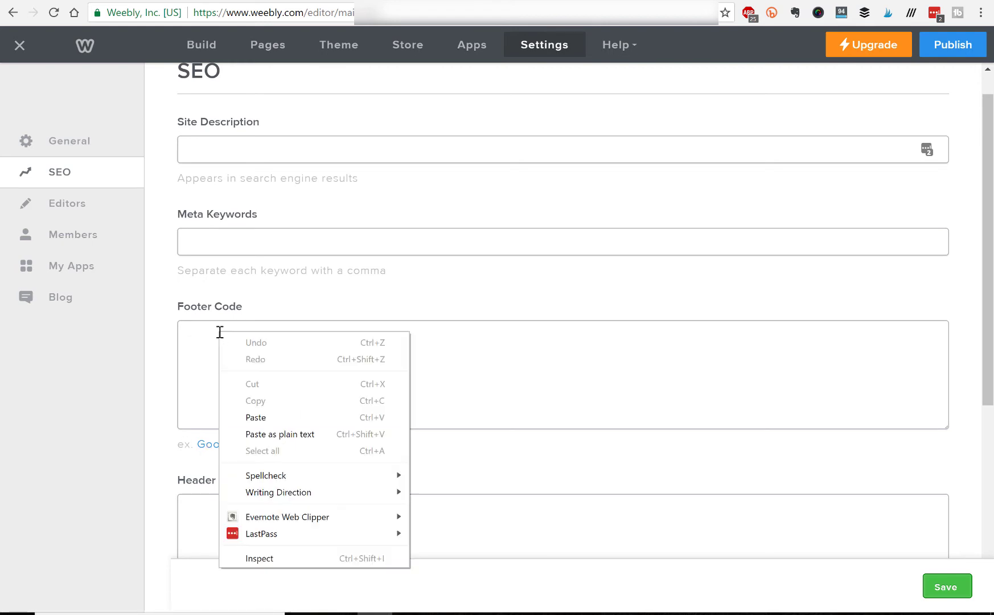
{"action": "left_click", "coordinate": [251, 434]}
{"action": "scroll", "coordinate": [278, 395], "scroll_direction": "up", "scroll_amount": 2}
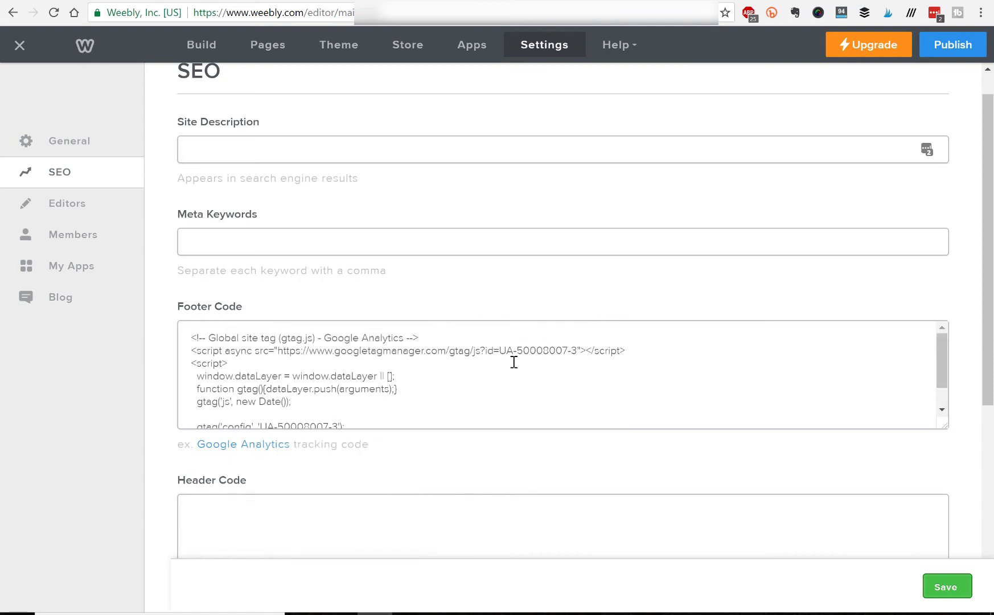
{"action": "left_click", "coordinate": [938, 588]}
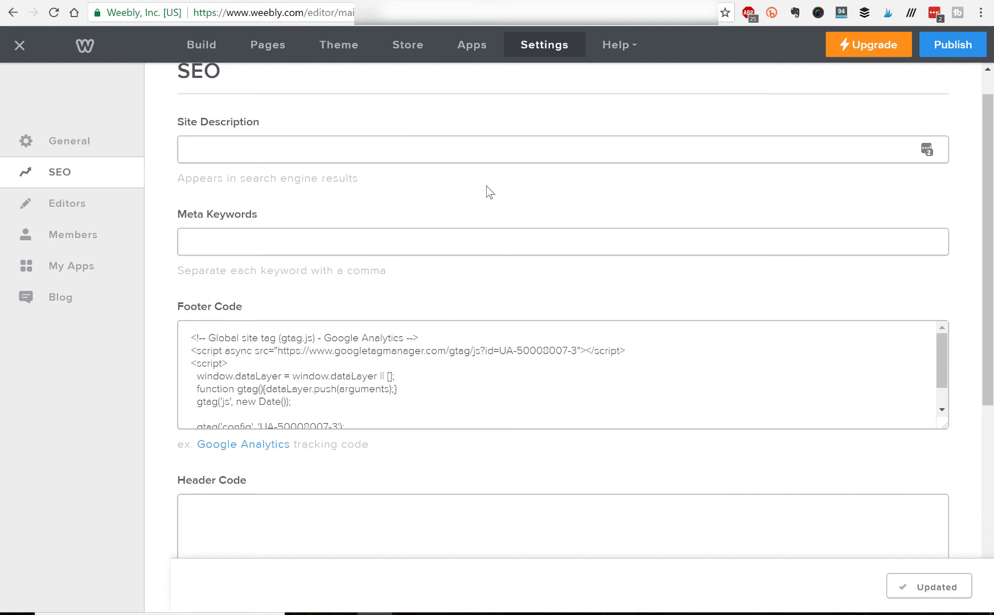
{"action": "scroll", "coordinate": [489, 194], "scroll_direction": "up", "scroll_amount": 1}
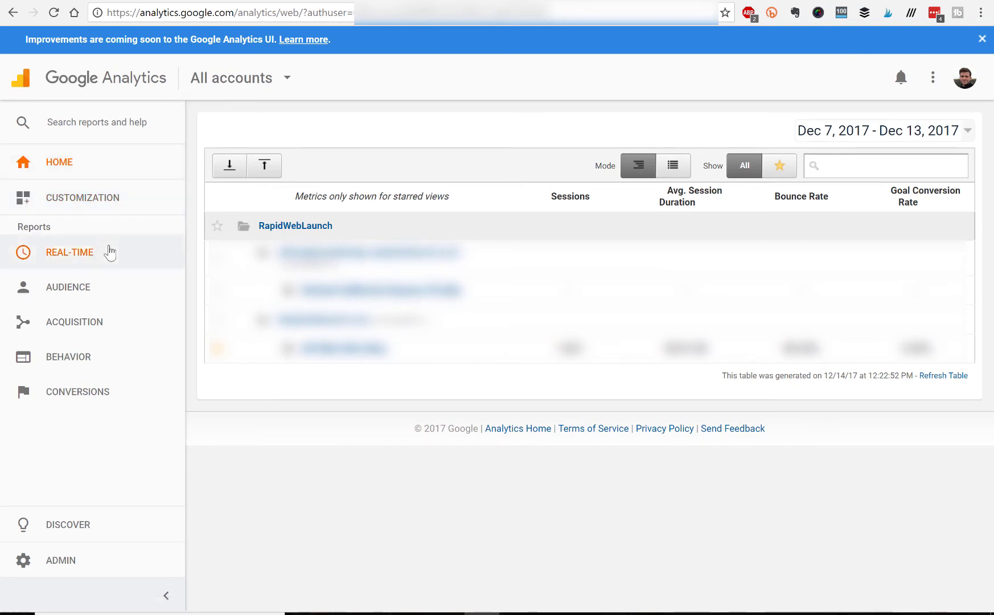
Open the Real-Time Overview report from the left sidebar.
{"action": "left_click", "coordinate": [102, 259]}
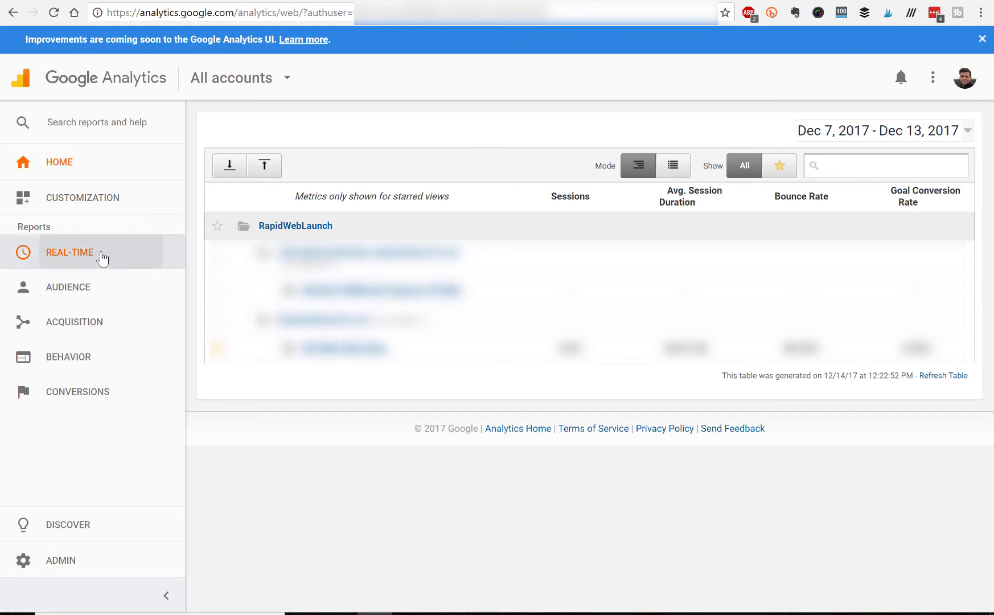
{"action": "left_click", "coordinate": [98, 282]}
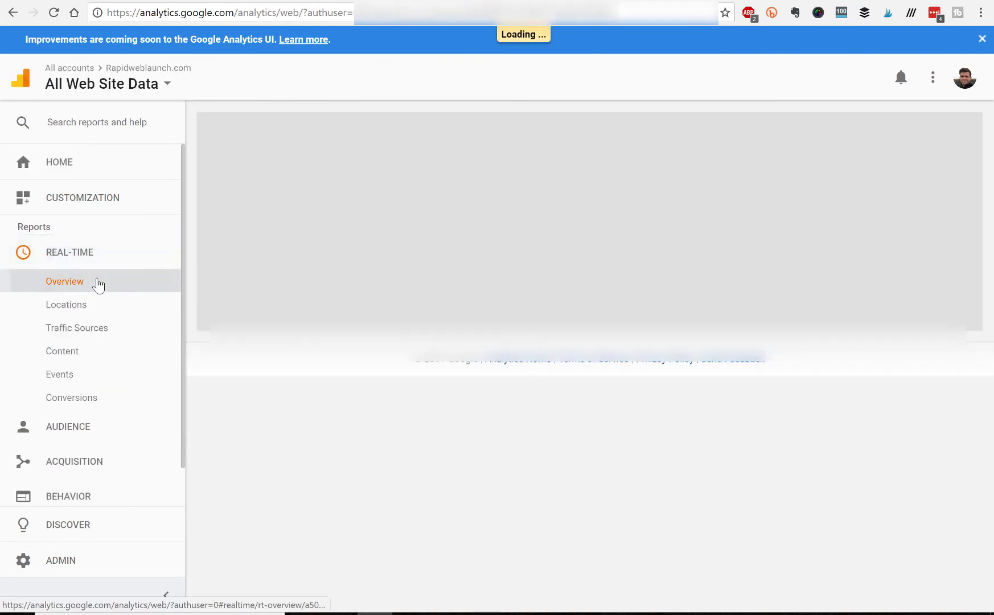